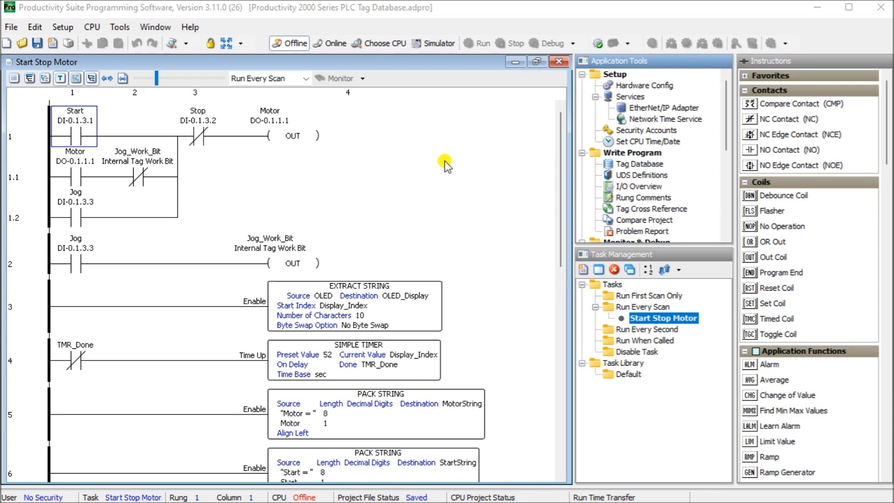
Select Tag Database in Application Tools and open it through Edit > Tag Database.
click(631, 165)
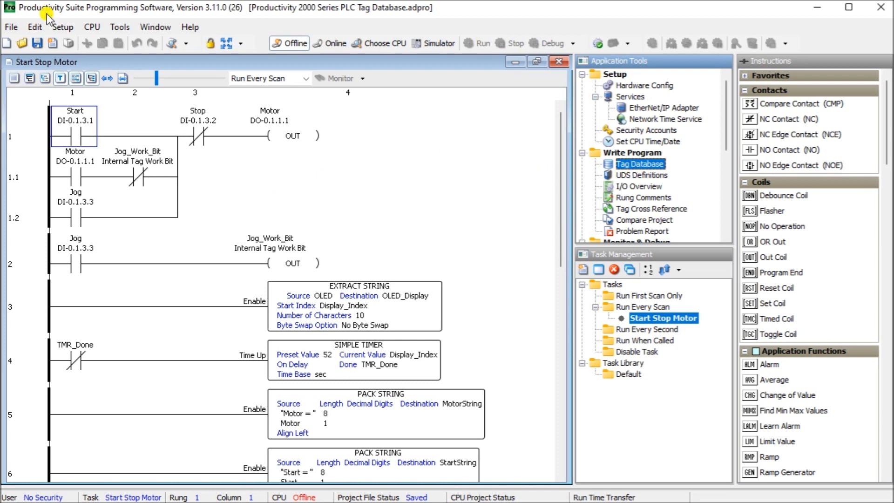
click(38, 28)
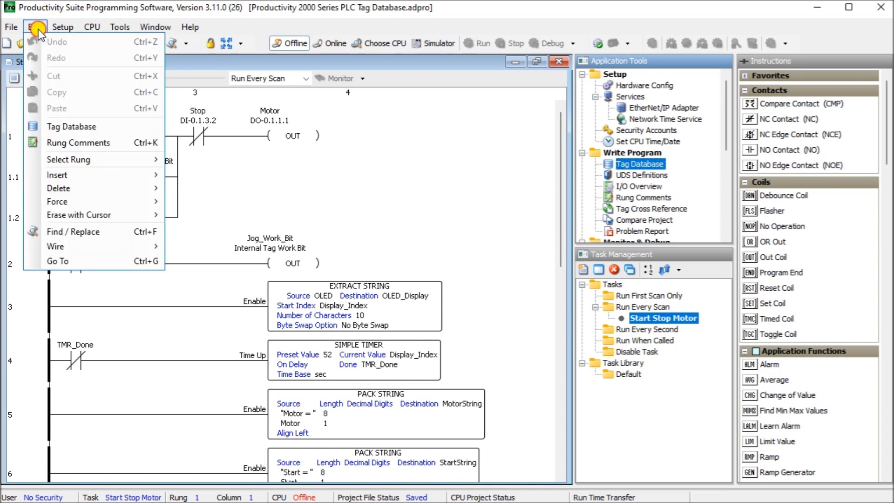
click(72, 127)
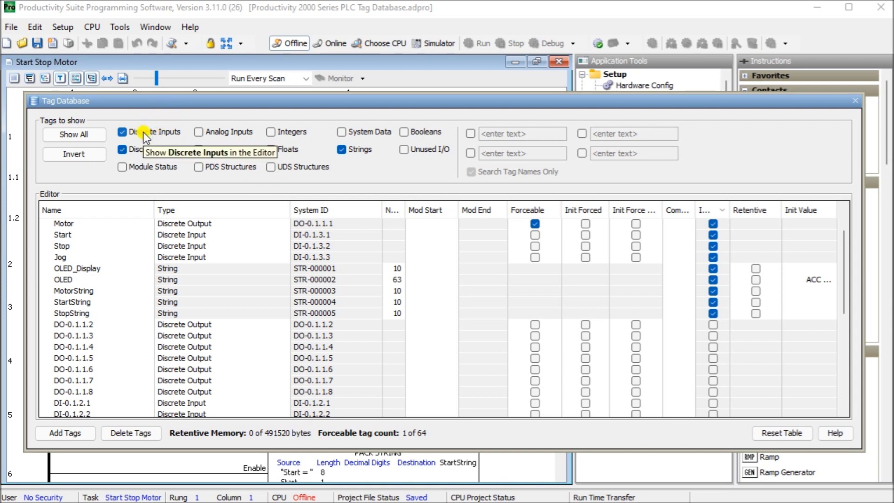
Toggle the Strings filter off and on, then use Show All and Invert to hide every tag type.
click(345, 153)
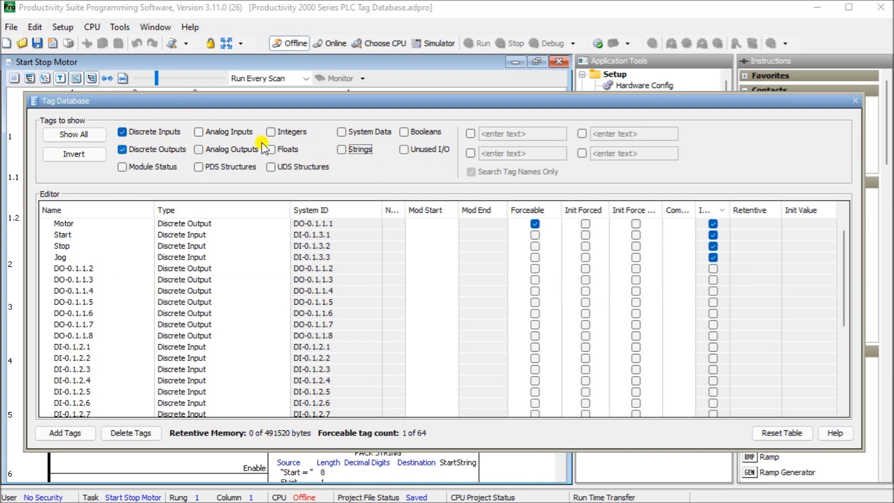
click(345, 152)
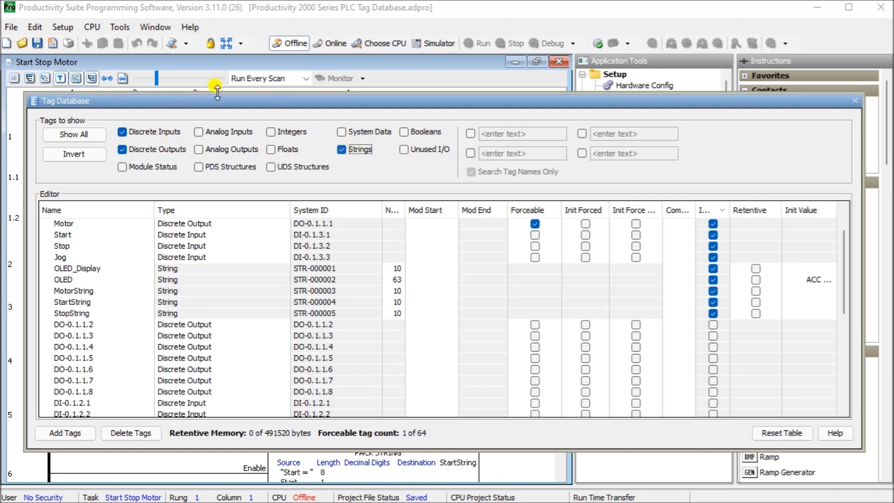
click(82, 134)
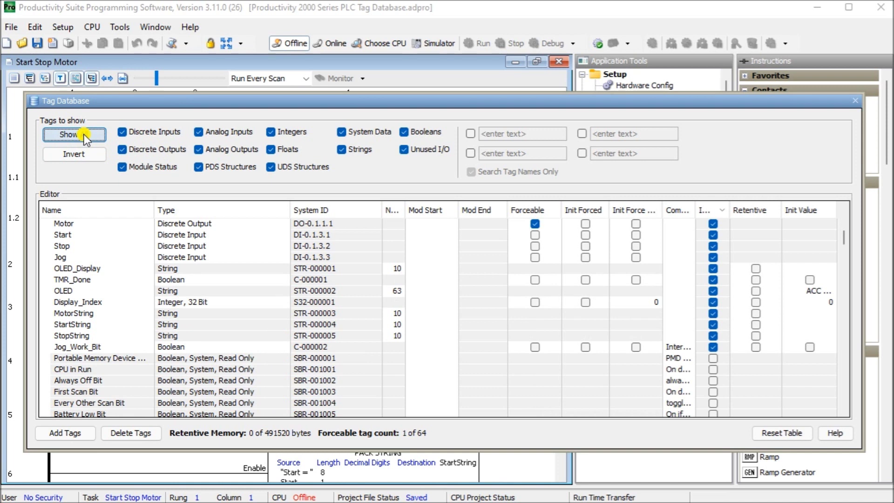
click(81, 155)
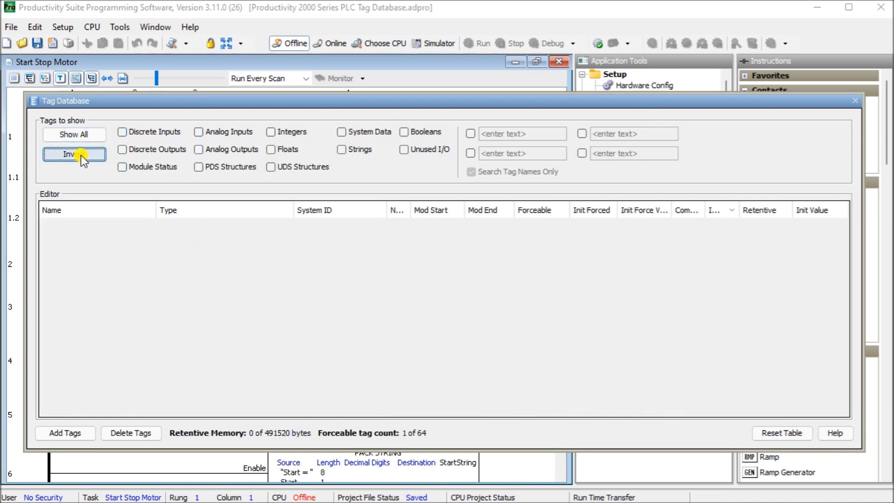
Re-check Discrete Inputs, Outputs and Strings, Show All and Invert again, then enable the name-text filter.
click(123, 132)
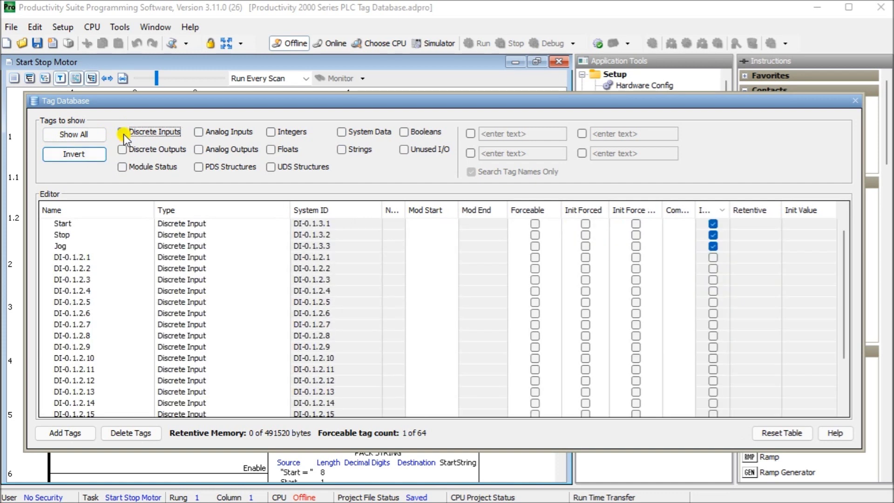
click(124, 150)
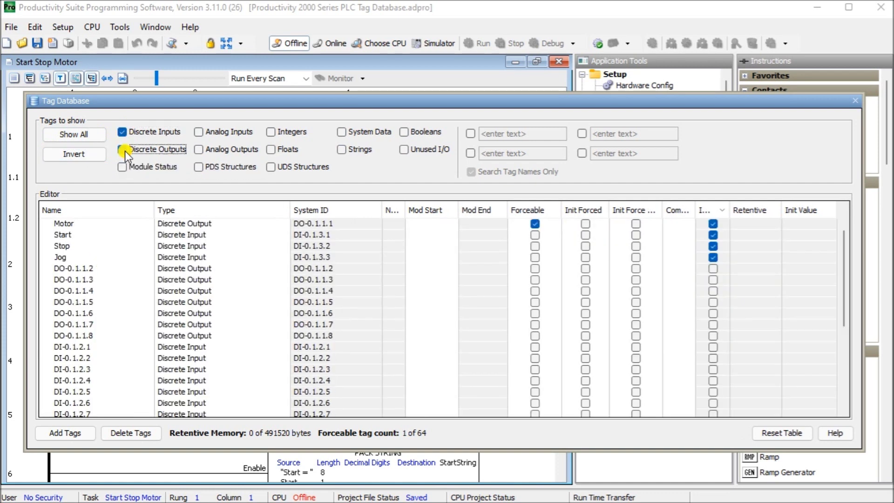
click(342, 150)
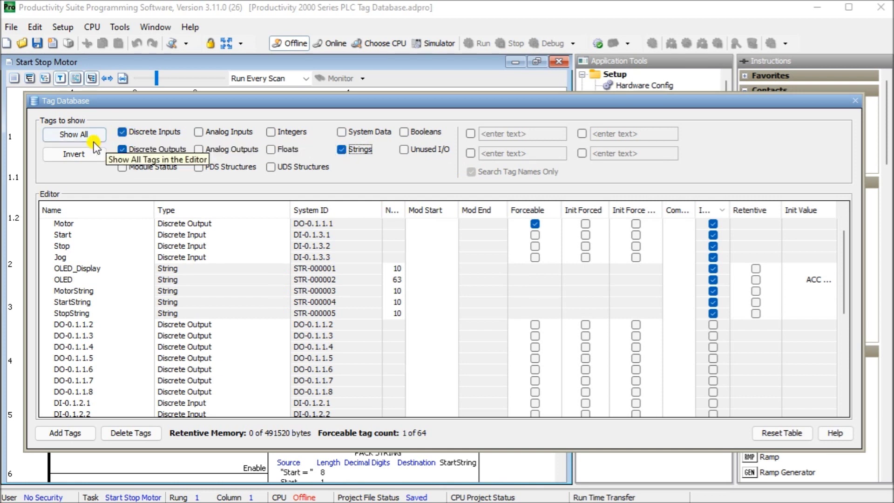
click(79, 137)
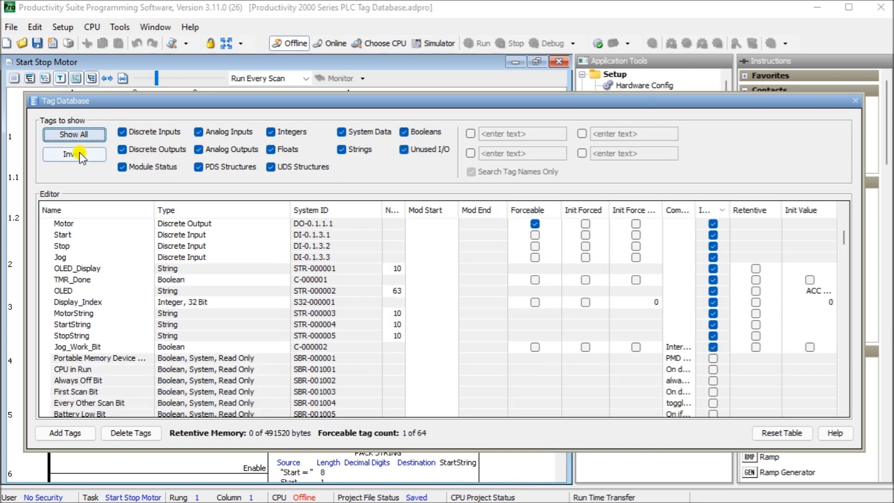
click(74, 154)
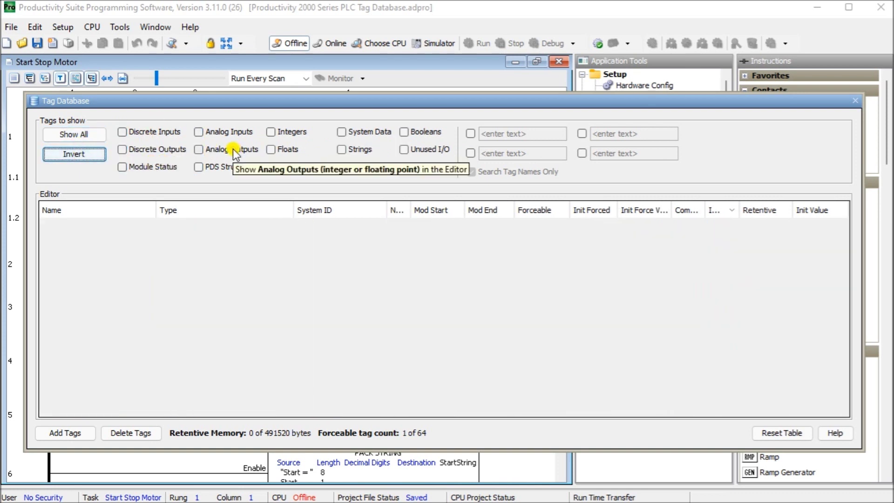
click(470, 135)
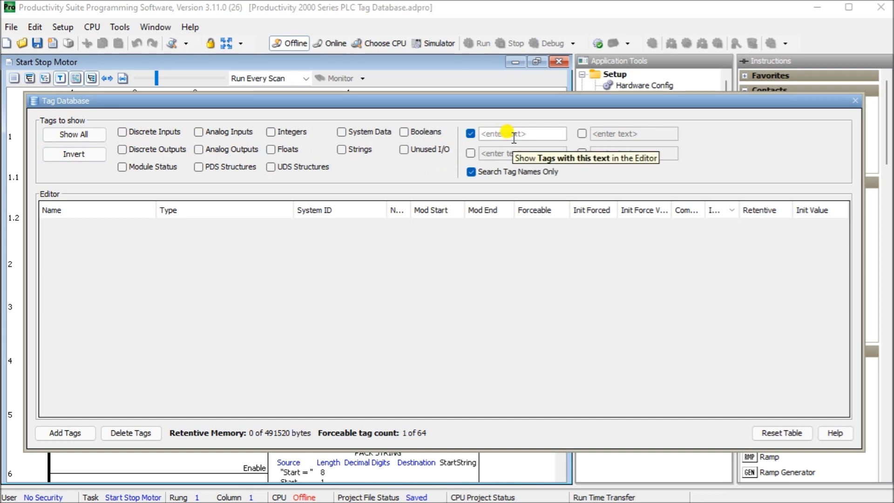
Enter 'work' in the name filter box, then replace it with 'jog'.
click(507, 133)
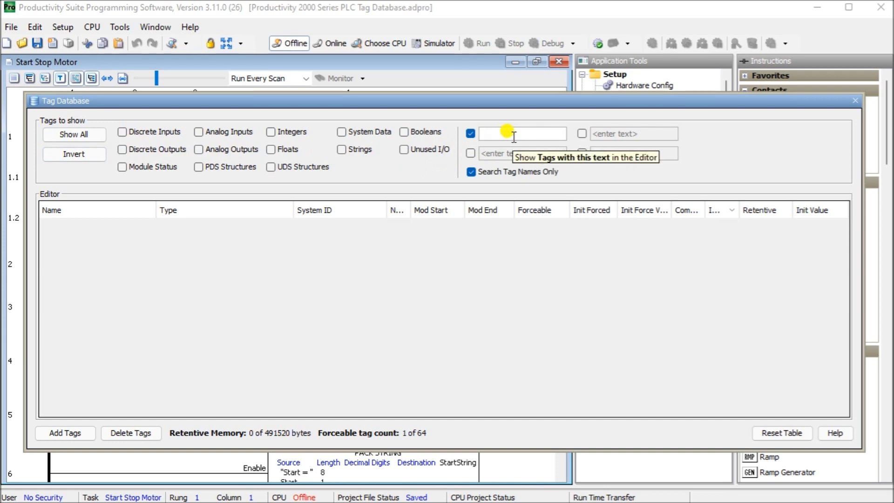
text(work)
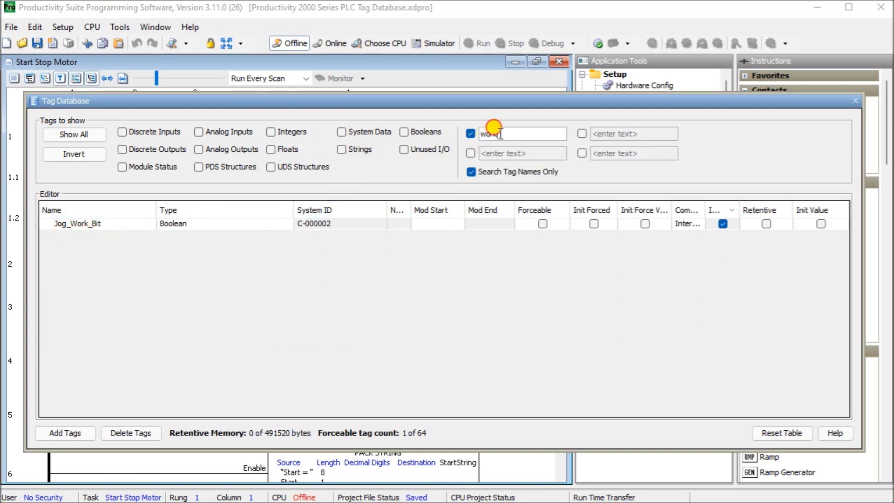
drag(499, 134, 482, 137)
text(j)
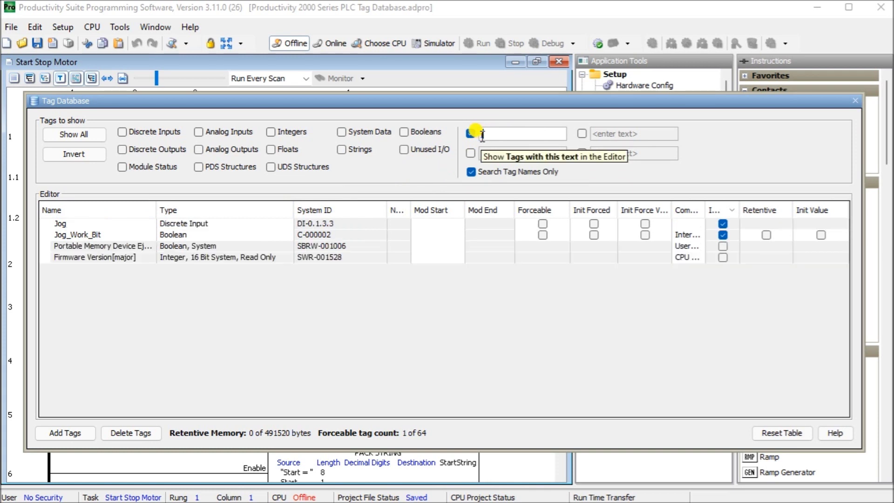
text(og)
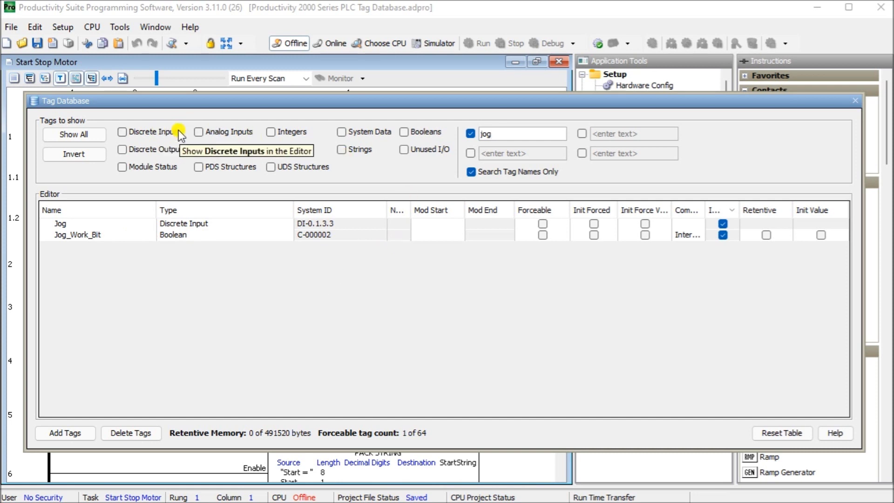
Check Discrete Inputs, Discrete Outputs and Strings under Tags to show.
click(125, 132)
click(126, 148)
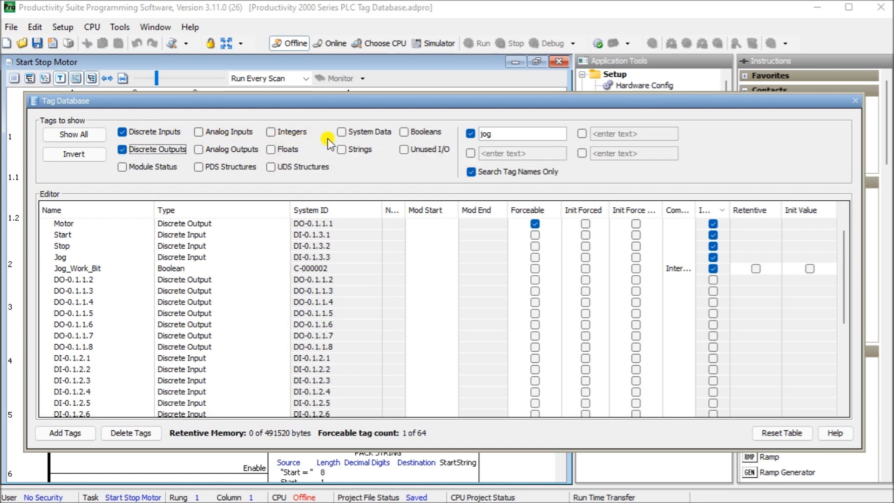
click(342, 149)
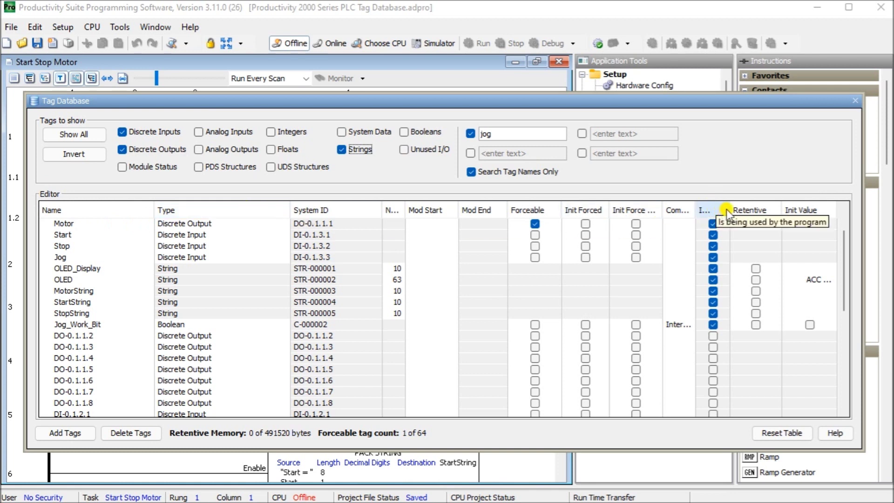
Widen the In Use column, move it right after System ID, and narrow the Type column.
drag(729, 209, 739, 208)
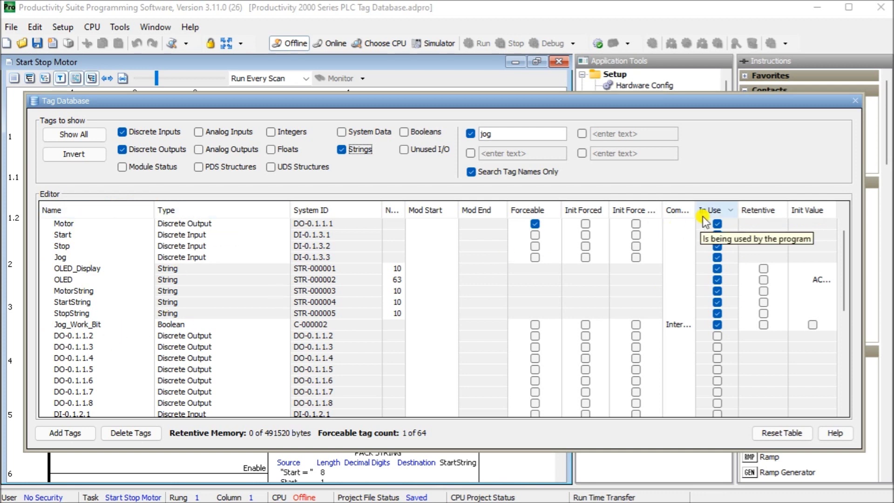
drag(715, 213, 423, 213)
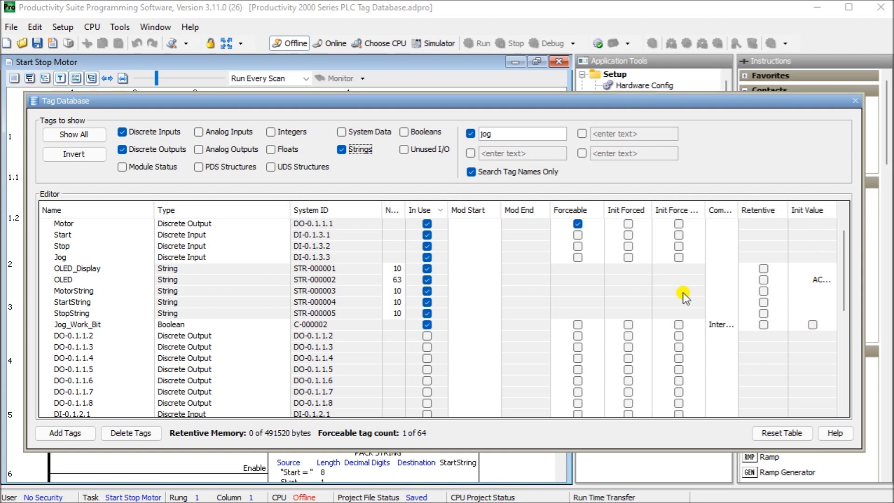
drag(289, 210, 232, 208)
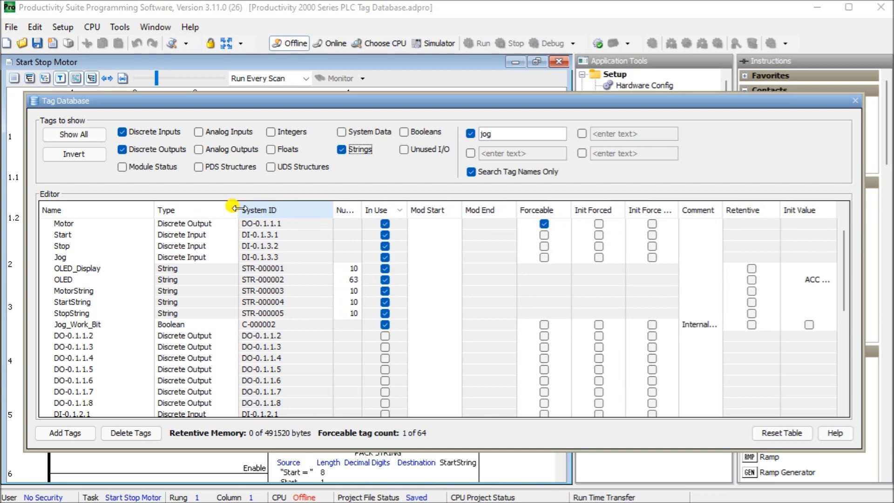
Open Choose Columns from the Name header, then reposition and enlarge it to list every column.
right_click(110, 212)
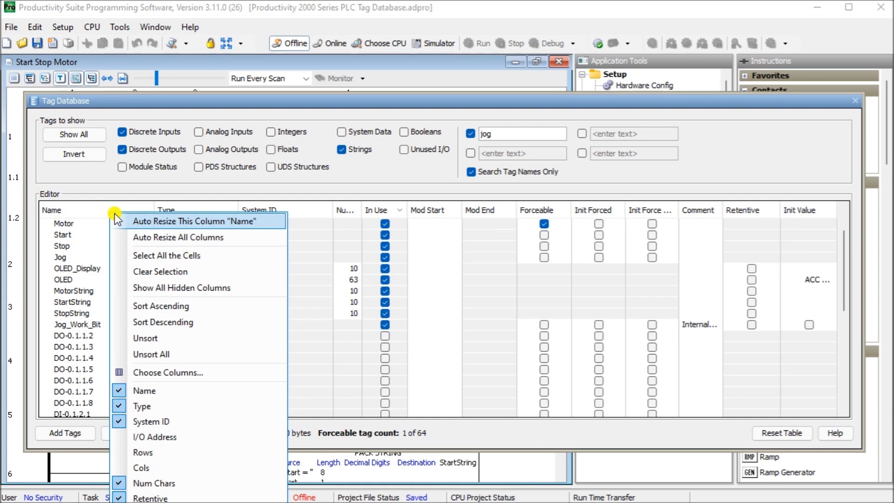
click(169, 373)
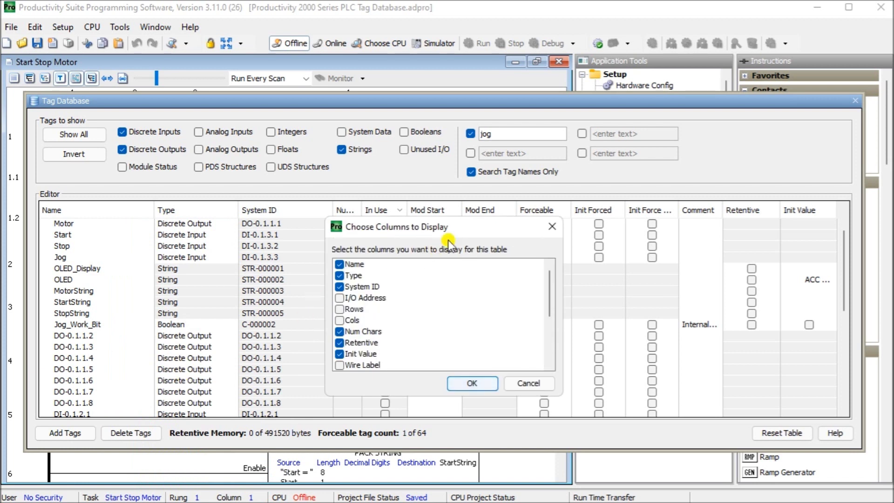
drag(456, 230, 287, 133)
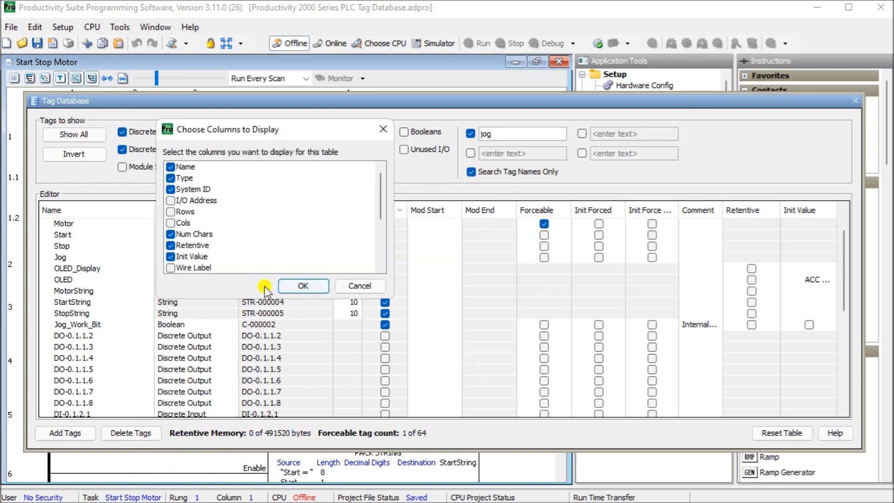
drag(255, 298, 252, 413)
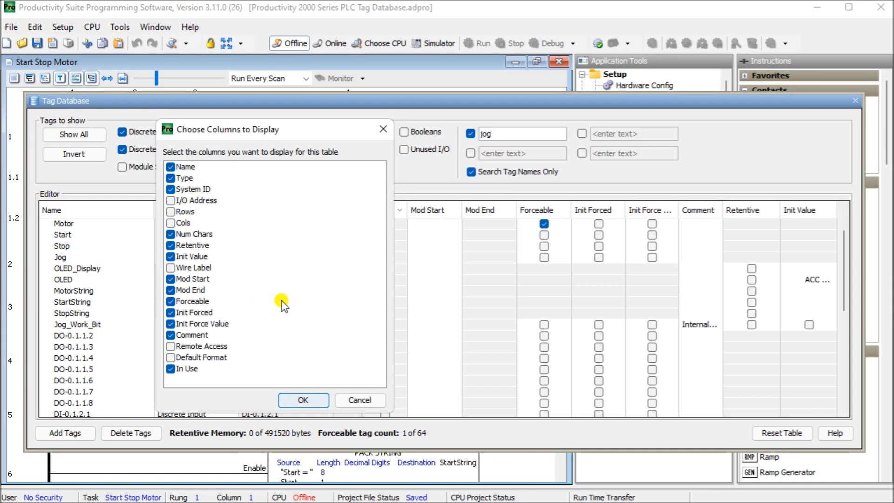
drag(283, 135, 266, 144)
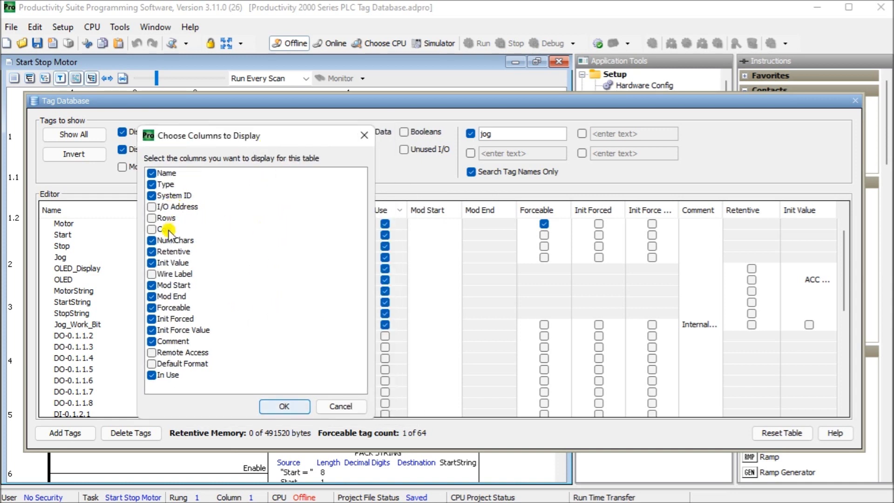
Uncheck Mod End, apply the column choice with OK, and bring up the Add Tags form.
click(152, 296)
click(293, 407)
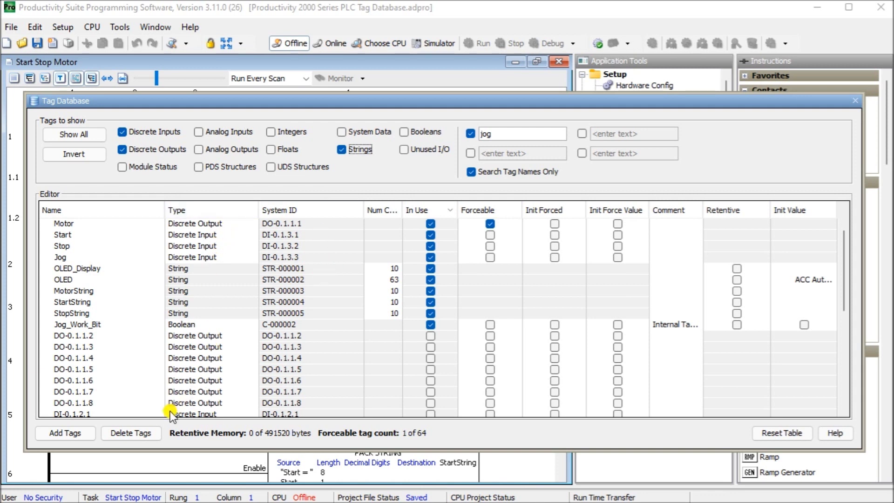
click(76, 434)
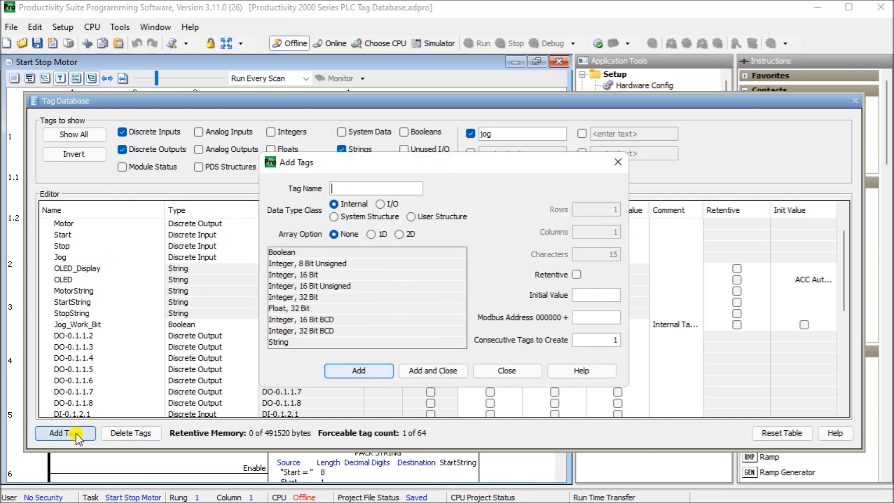
Move the Add Tags dialog aside and close it without adding a tag.
drag(443, 163, 302, 149)
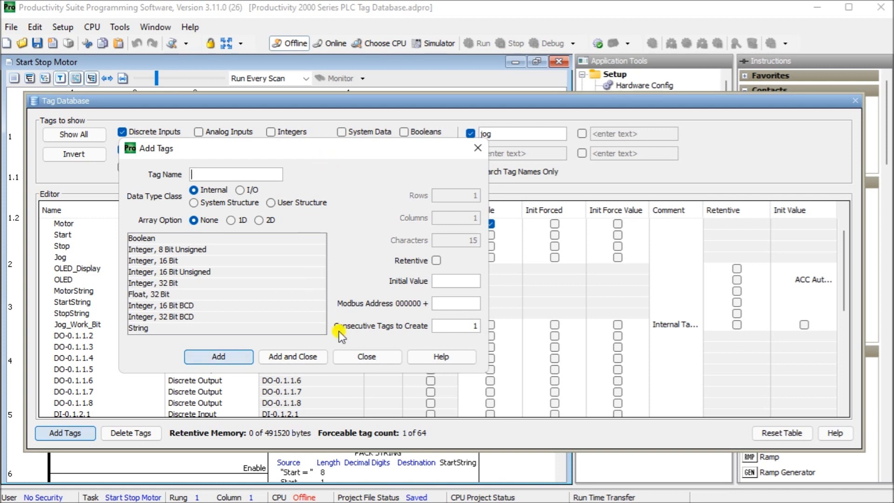
click(367, 358)
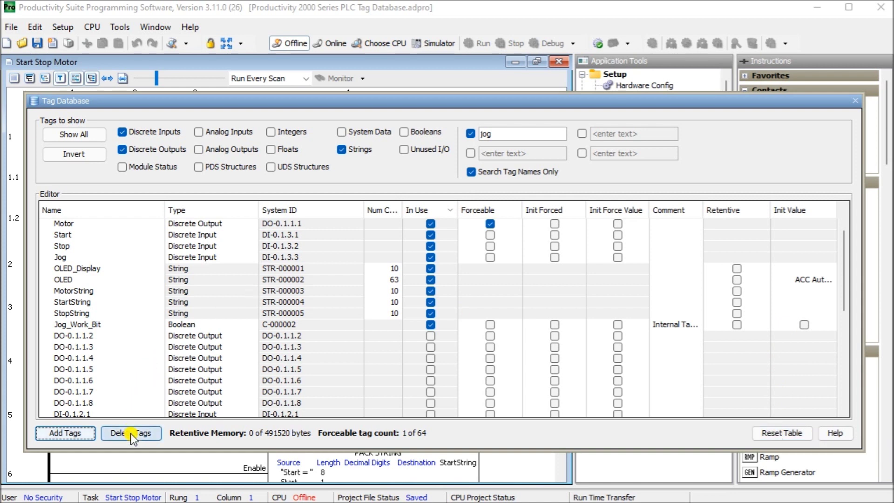
Select rows Jog through StartString plus DO-0.1.1.2, .5, .7, then select Motor and Reset Table.
click(42, 256)
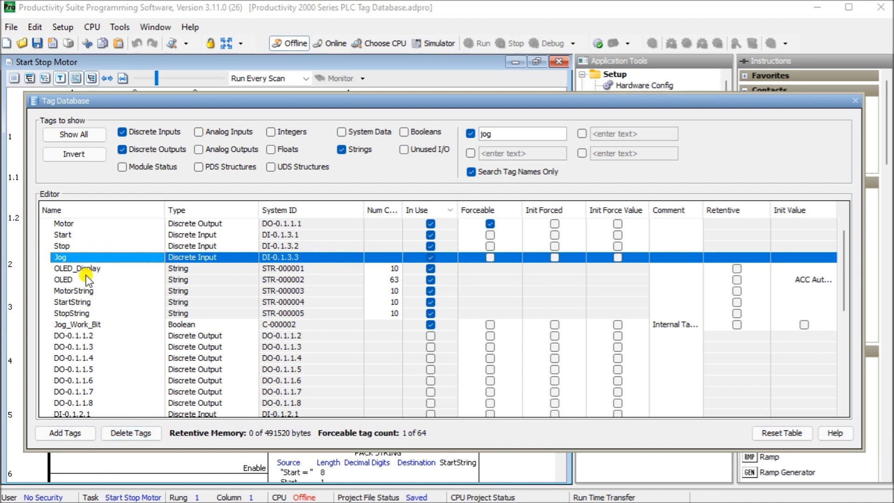
shift+click(78, 302)
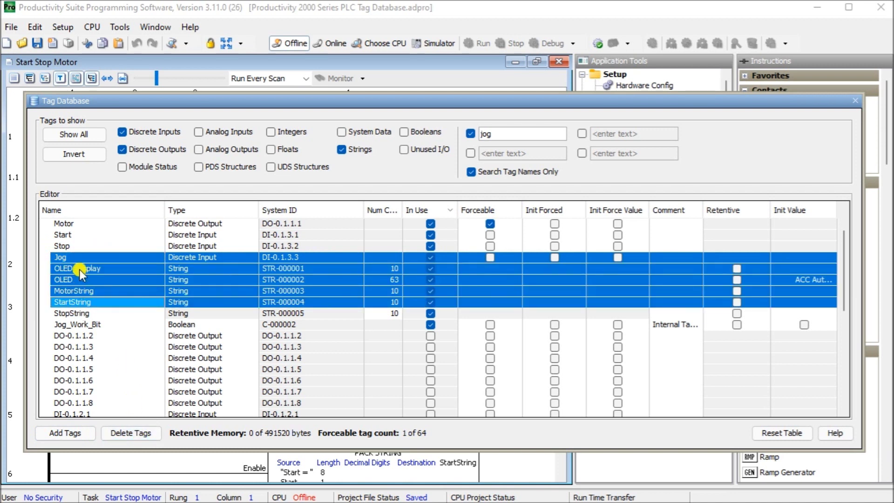
ctrl+click(83, 335)
ctrl+click(84, 369)
ctrl+click(84, 393)
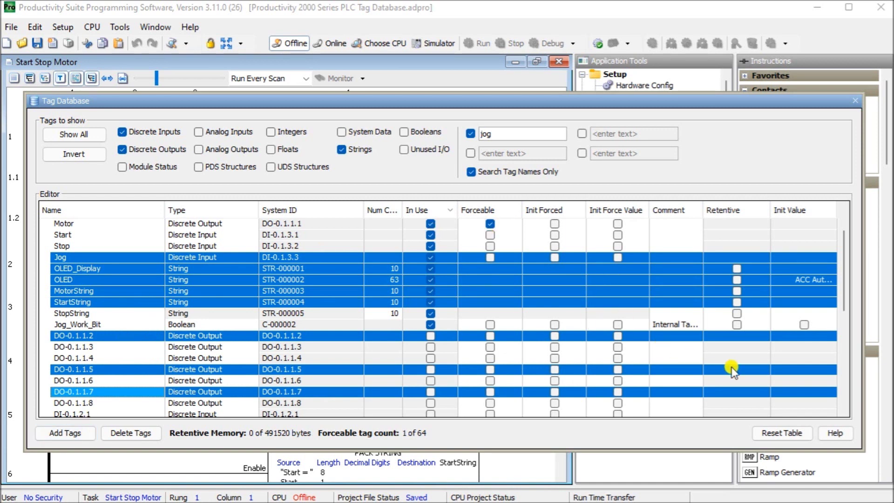
click(471, 224)
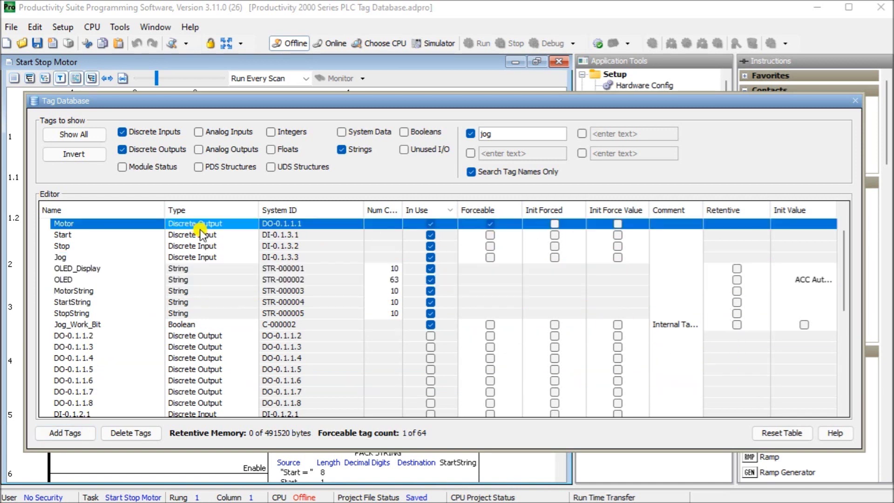
click(771, 433)
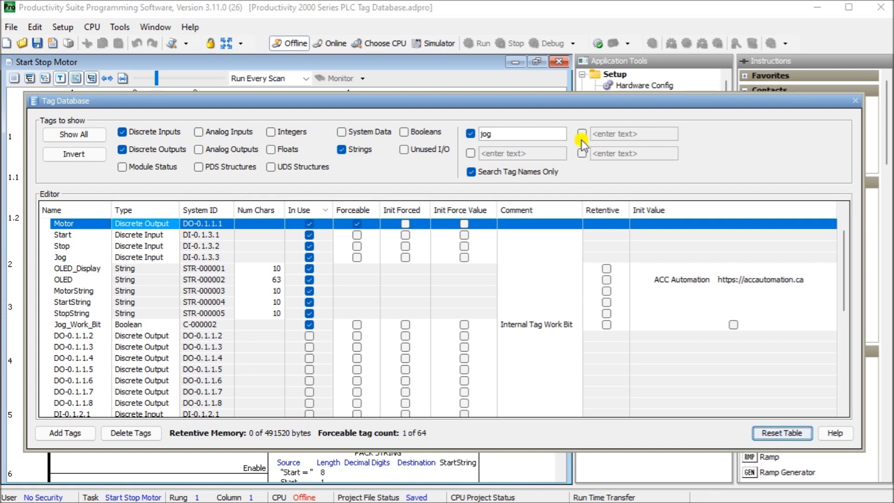
Close the Tag Database window to return to the Start Stop Motor ladder program.
click(854, 101)
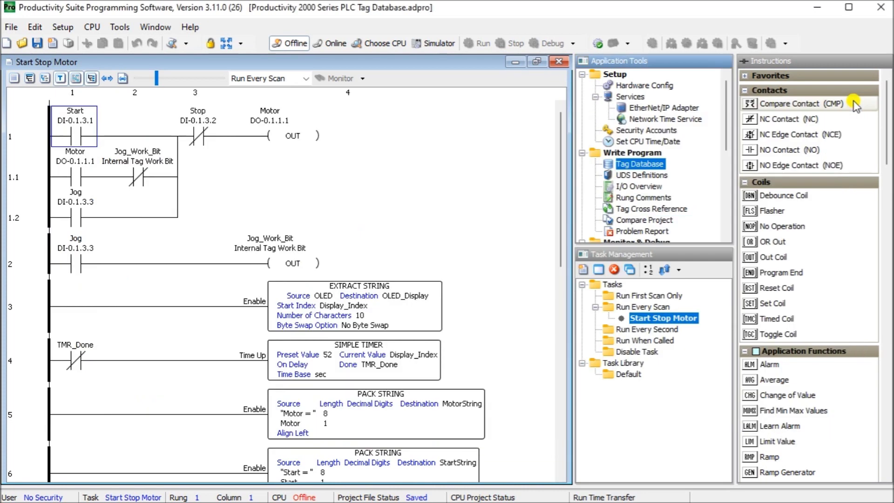